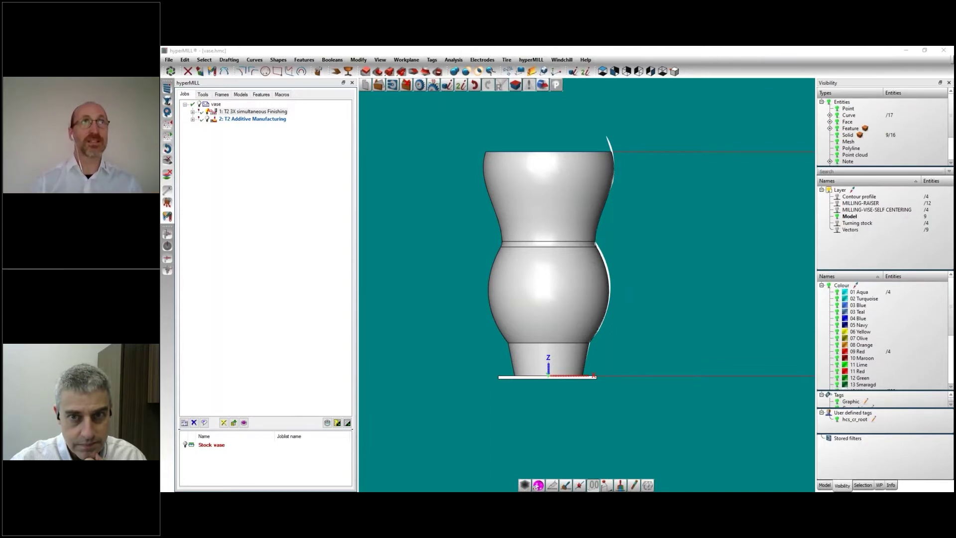
Hide the vase's Model layer and display the Contour profile layer to expose the profile curve and toolpath
click(251, 113)
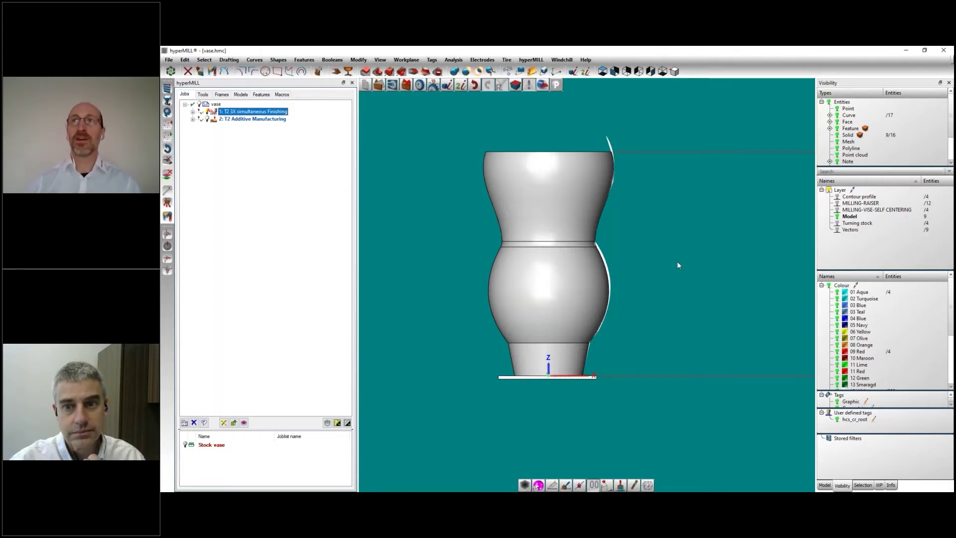
click(644, 276)
key(ctrl+i)
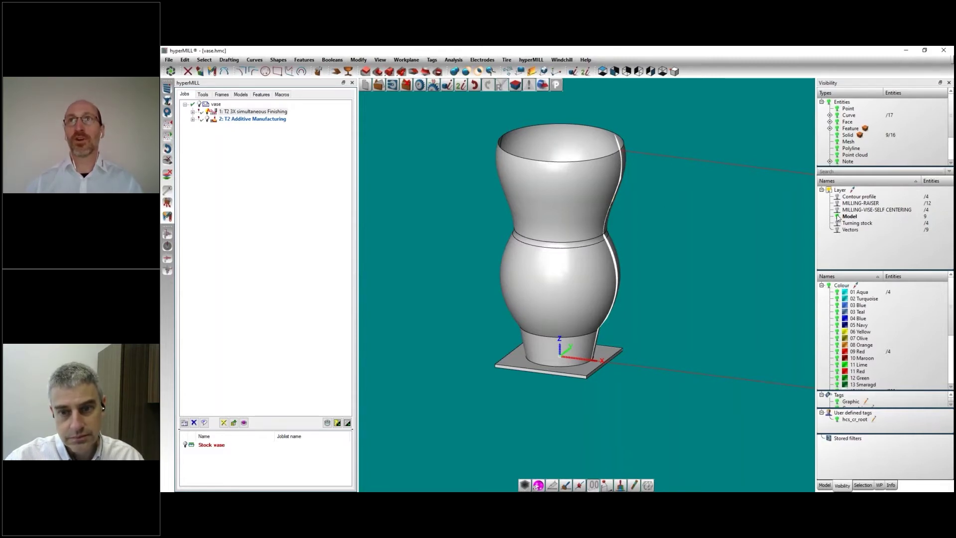
click(837, 217)
right_drag(662, 205, 653, 229)
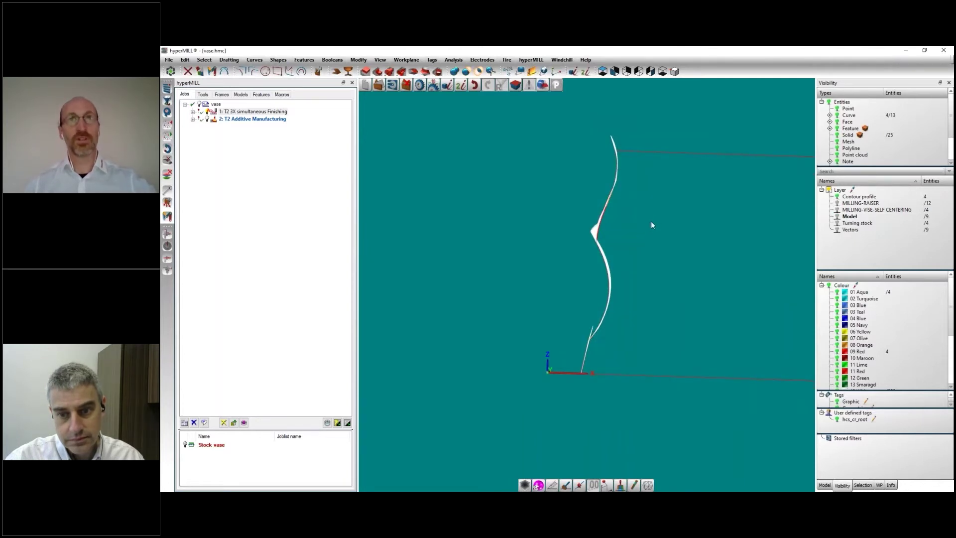
scroll(590, 236, up, 3)
click(593, 232)
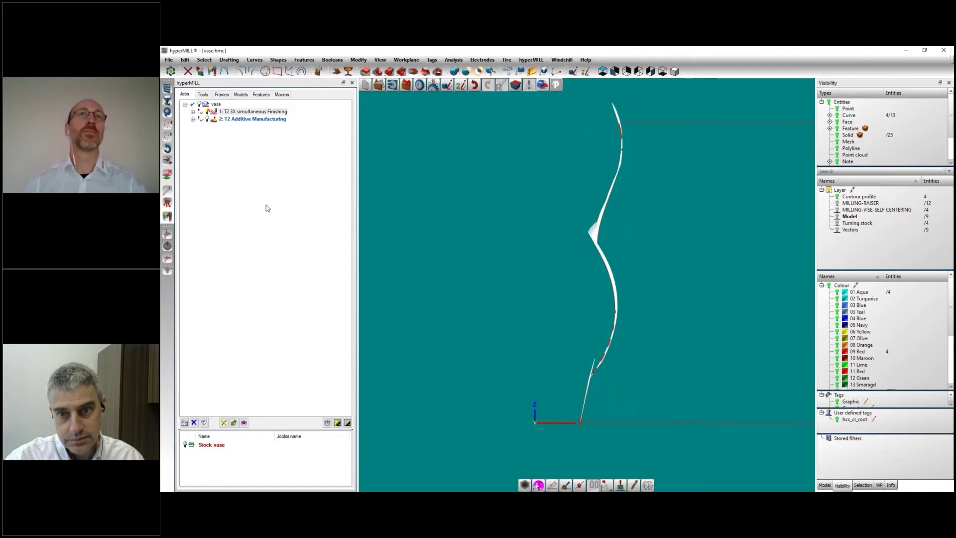
Review the T2 3X simultaneous Finishing job's tool and its tilt strategy based on synchronization lines
click(261, 120)
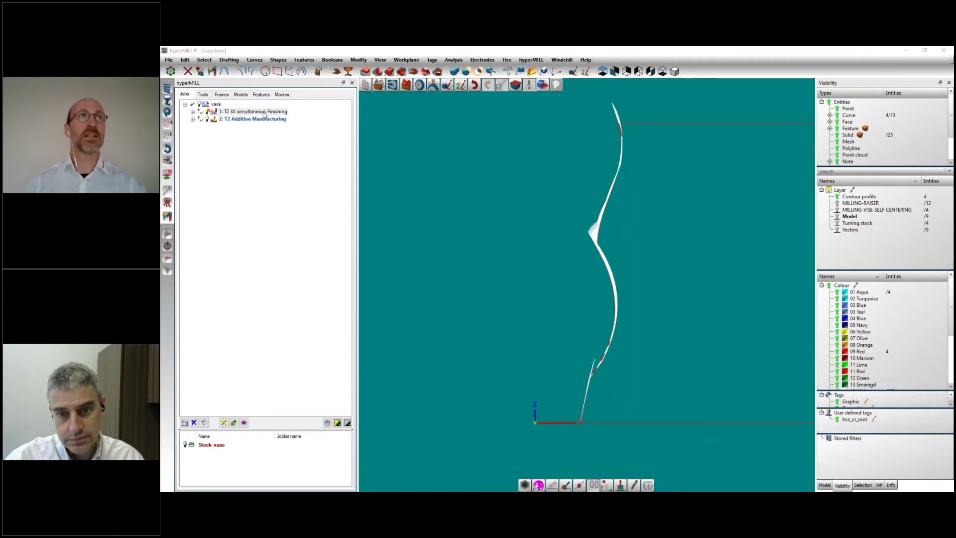
click(521, 293)
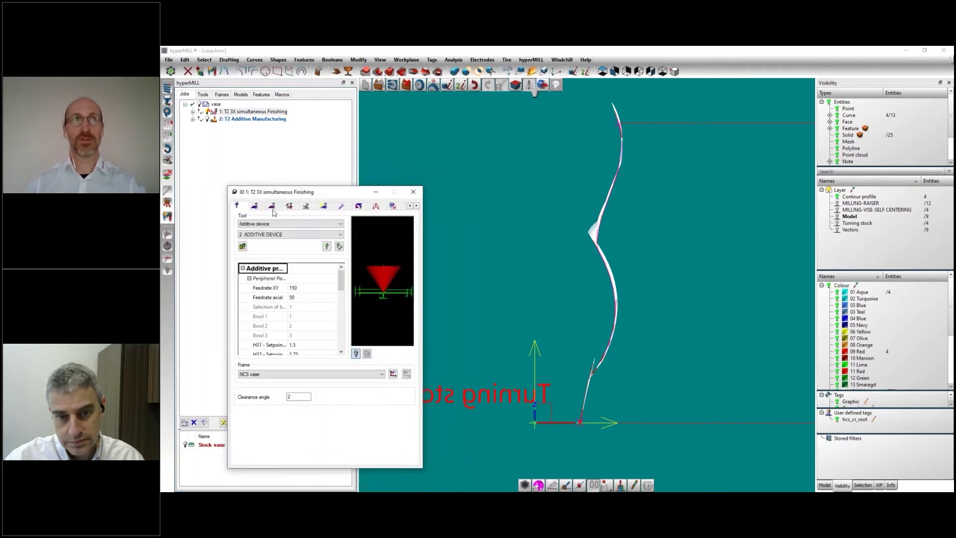
click(292, 160)
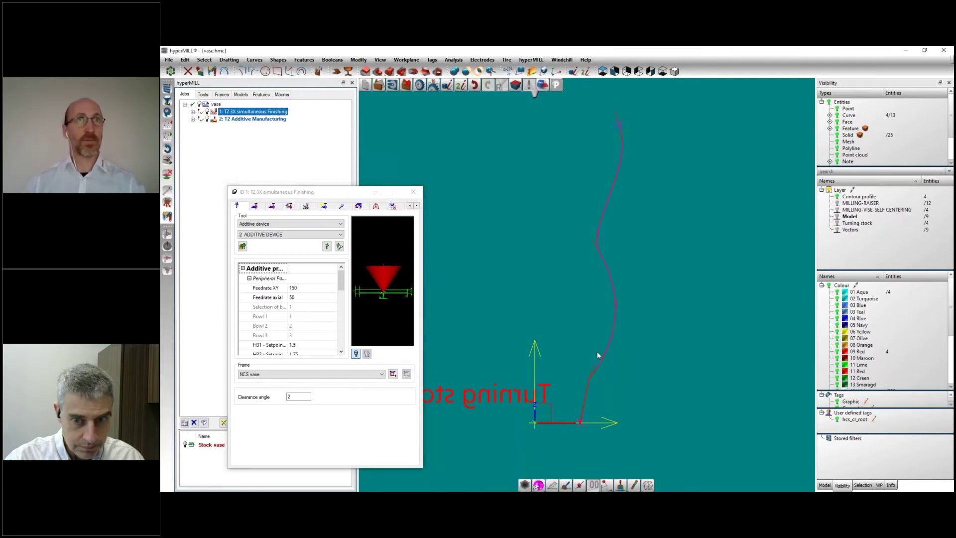
click(306, 206)
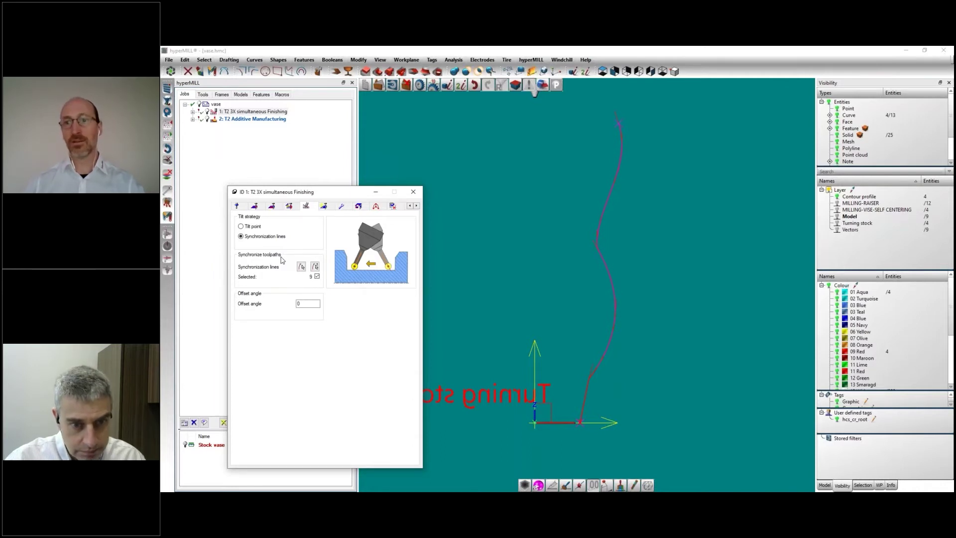
click(414, 191)
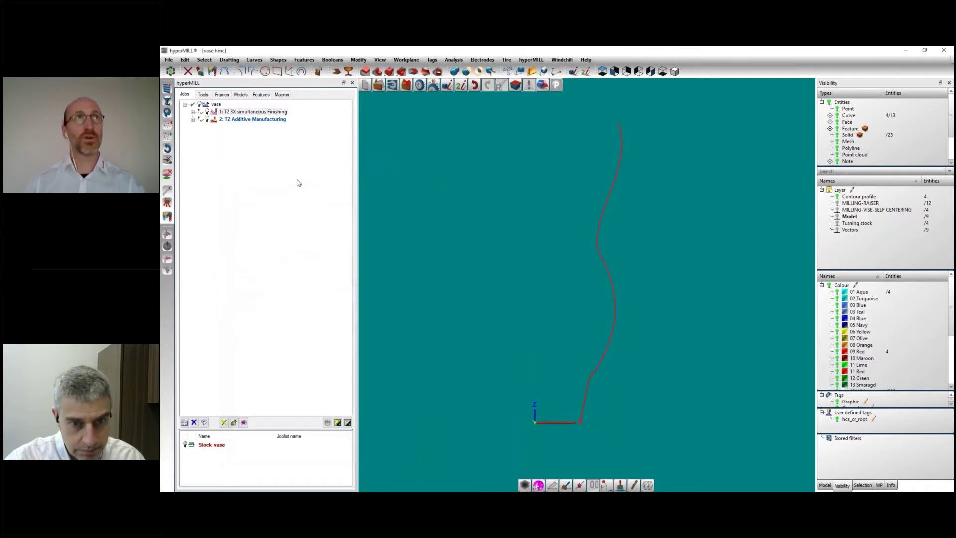
Recalculate the T2 3X simultaneous Finishing job of the vase, ignoring all job warnings
click(561, 304)
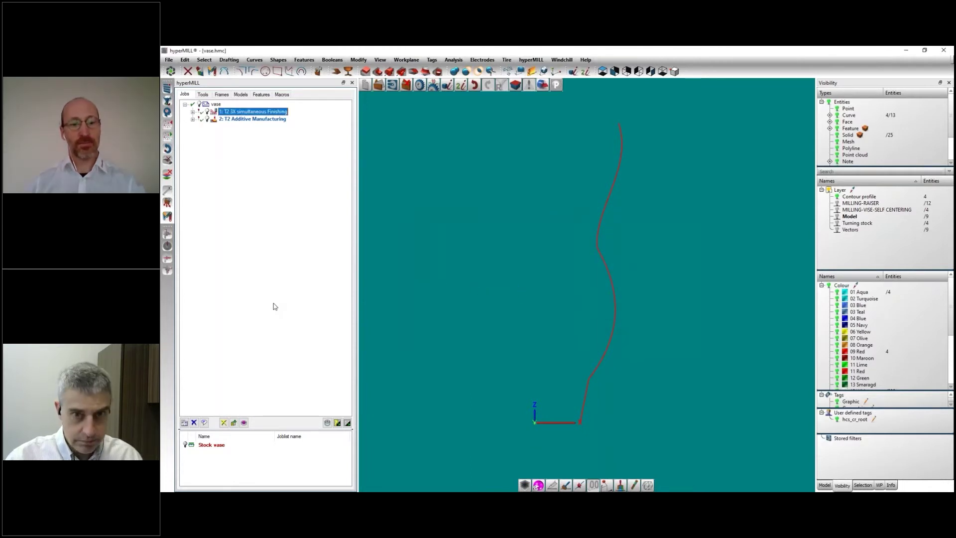
click(524, 330)
click(581, 321)
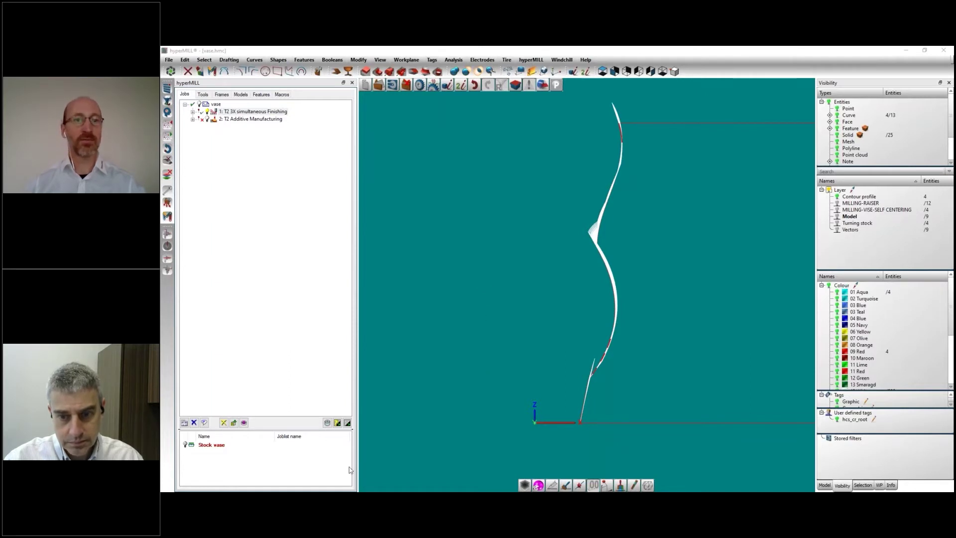
Run the internal simulation of the T2 3X simultaneous Finishing job to examine the additive device's tilt along the vase profile
drag(222, 371, 276, 374)
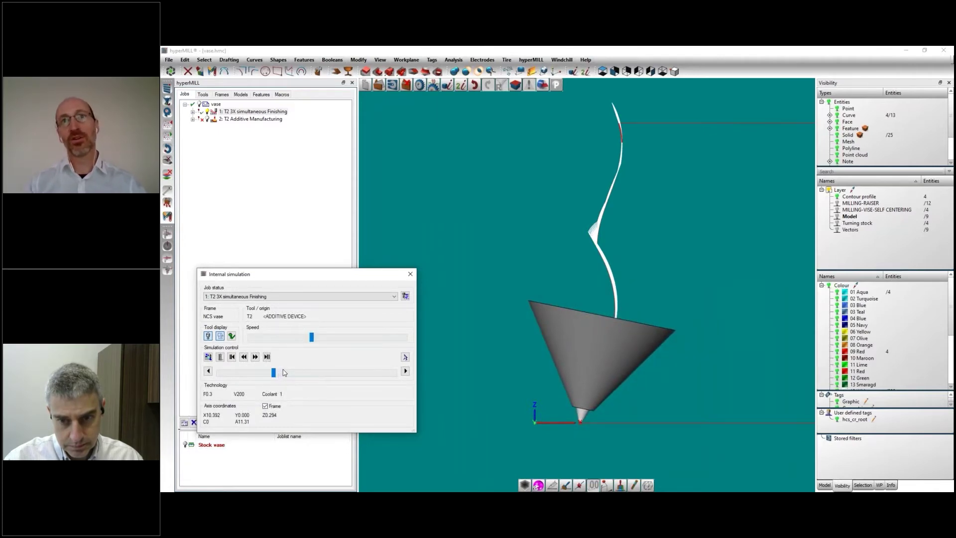
click(285, 373)
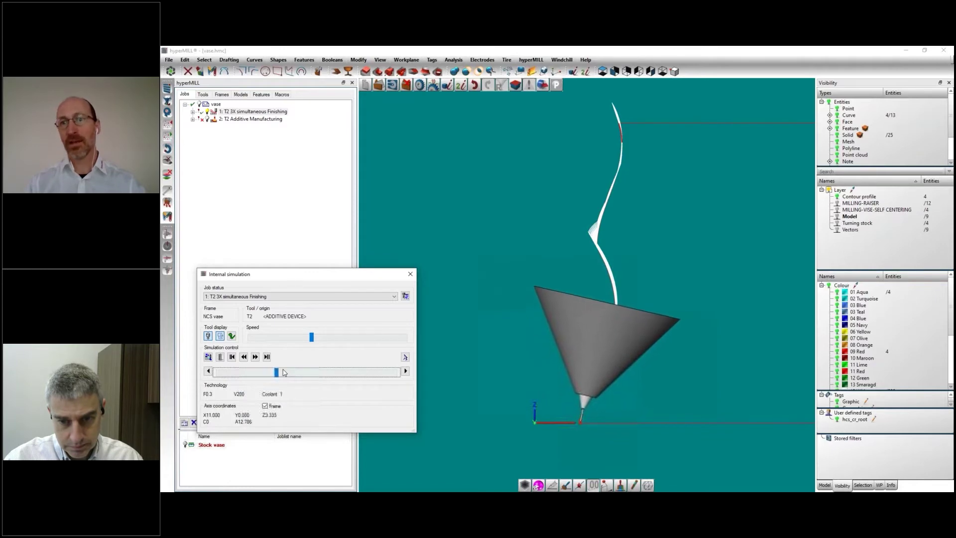
click(285, 372)
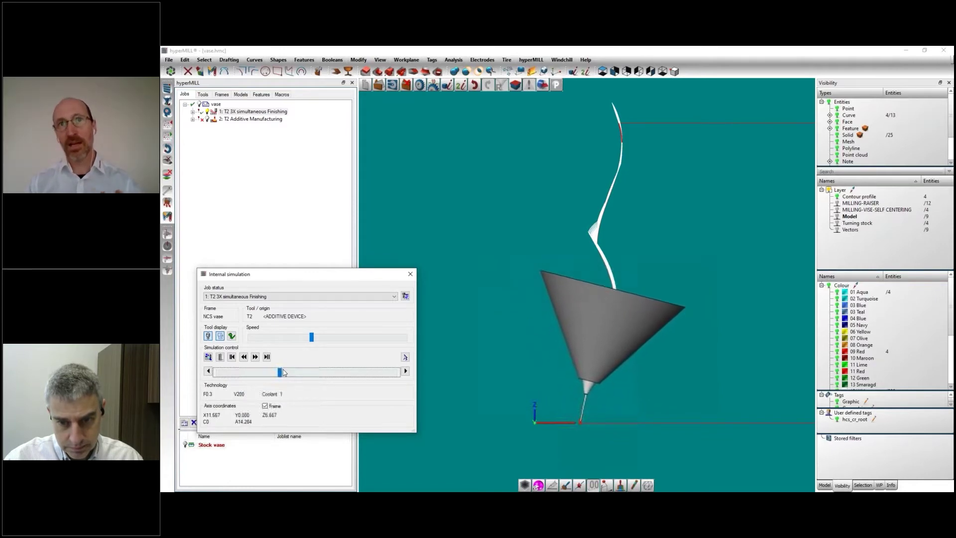
click(285, 373)
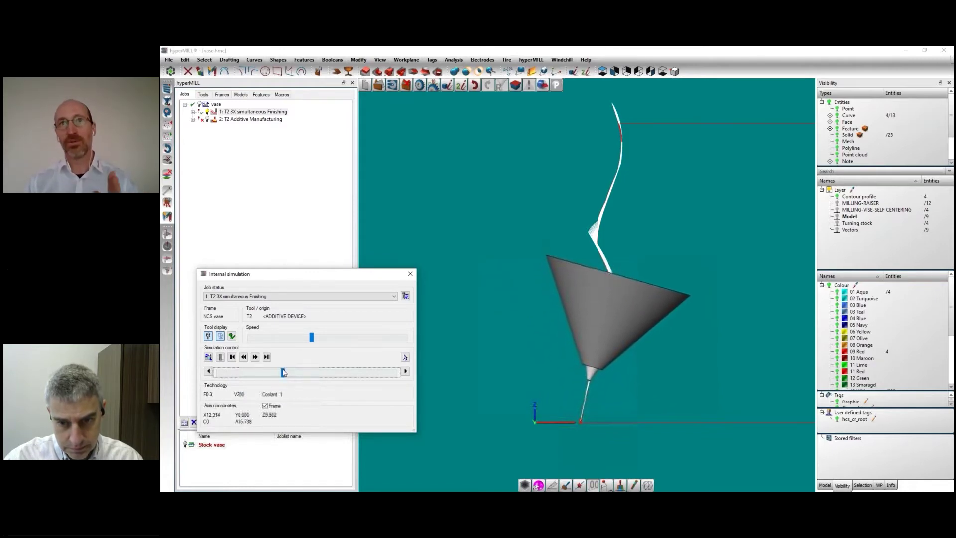
click(284, 373)
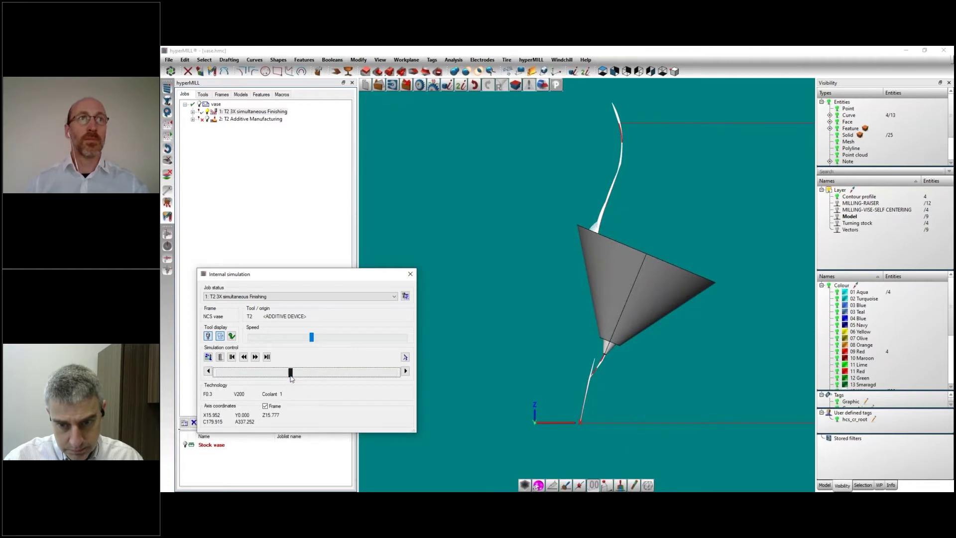
click(294, 372)
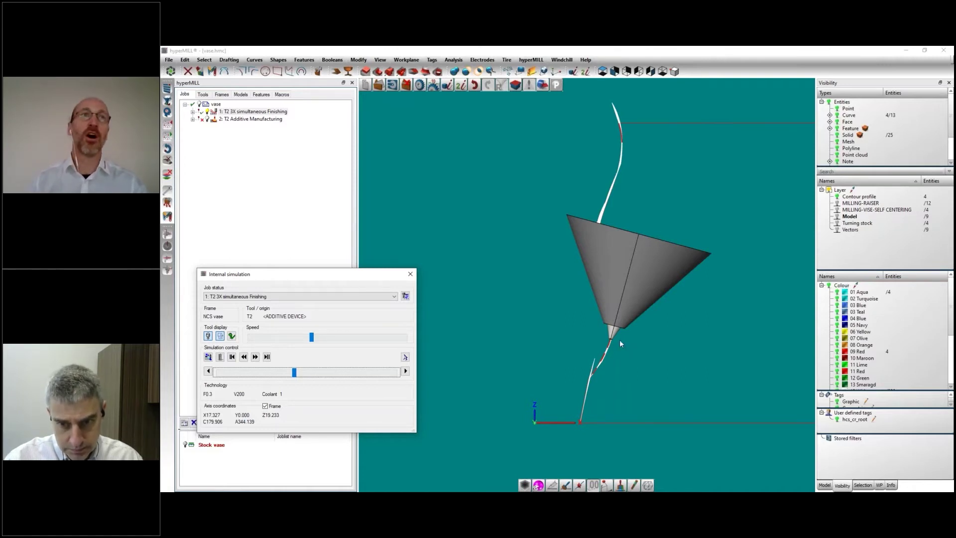
drag(294, 372, 343, 375)
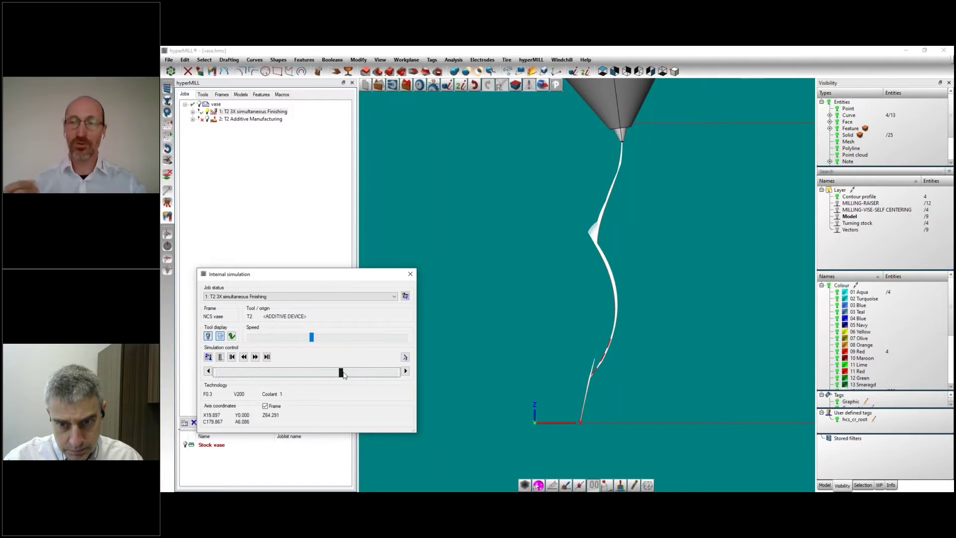
click(410, 274)
Recalculate the vase's T2 Additive Manufacturing job, ignoring the holder check warning, and inspect the full toolpath
click(260, 121)
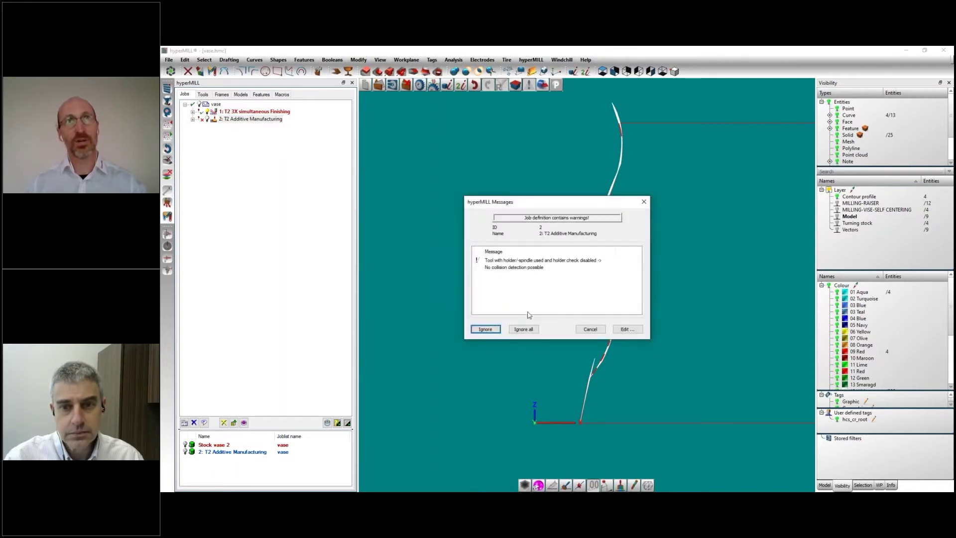
click(486, 328)
click(572, 322)
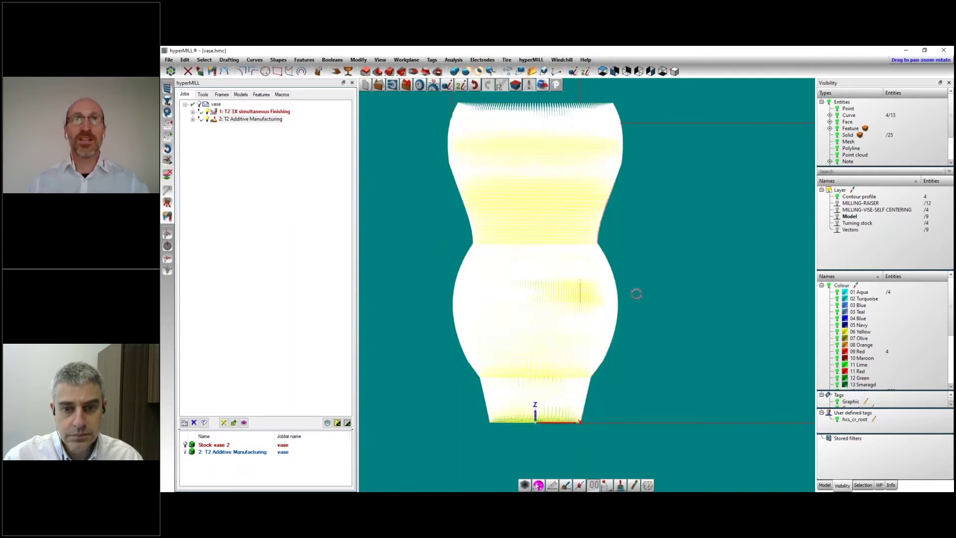
middle_drag(636, 292, 603, 171)
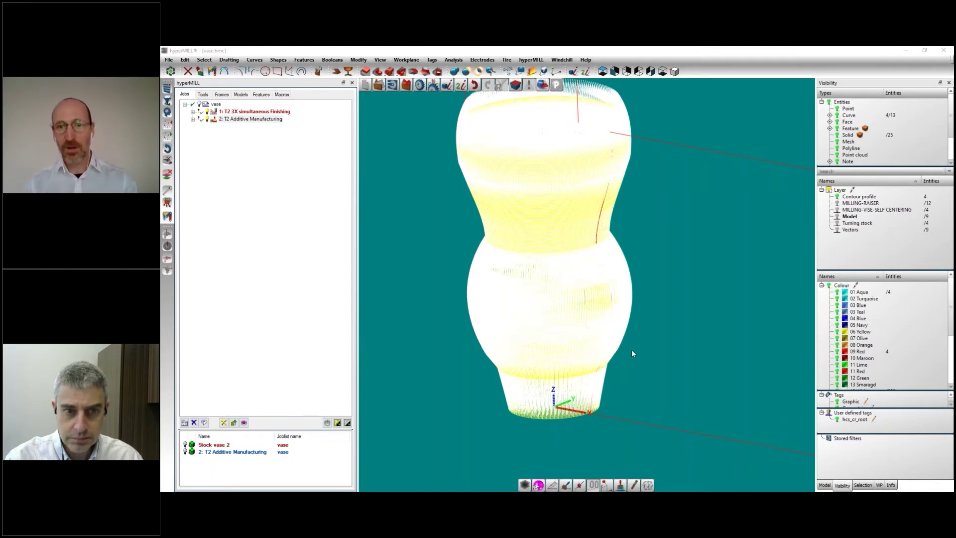
Switch to the ADDITIVE Turning document and show the 2- Turning path layer over the part's cross-section in front view
key(alt+Tab)
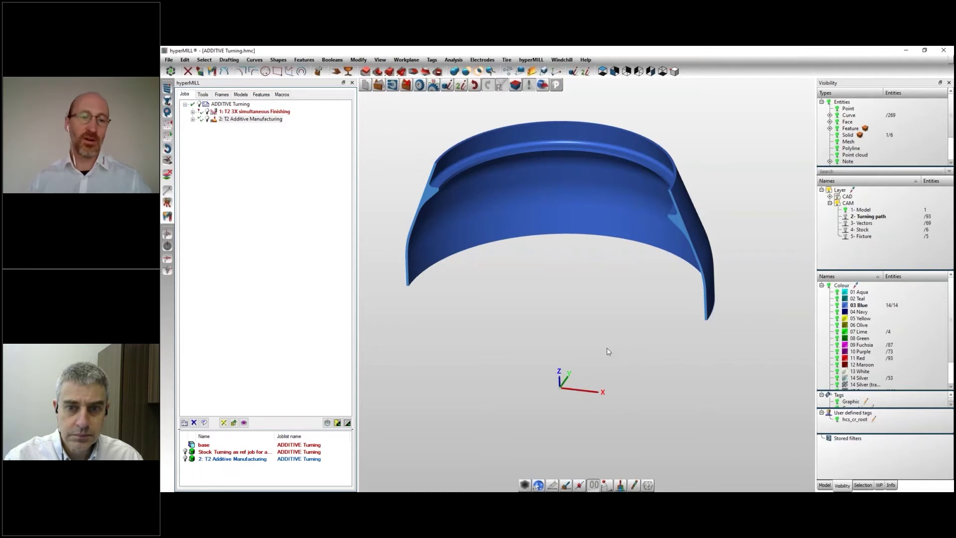
key(ctrl+1)
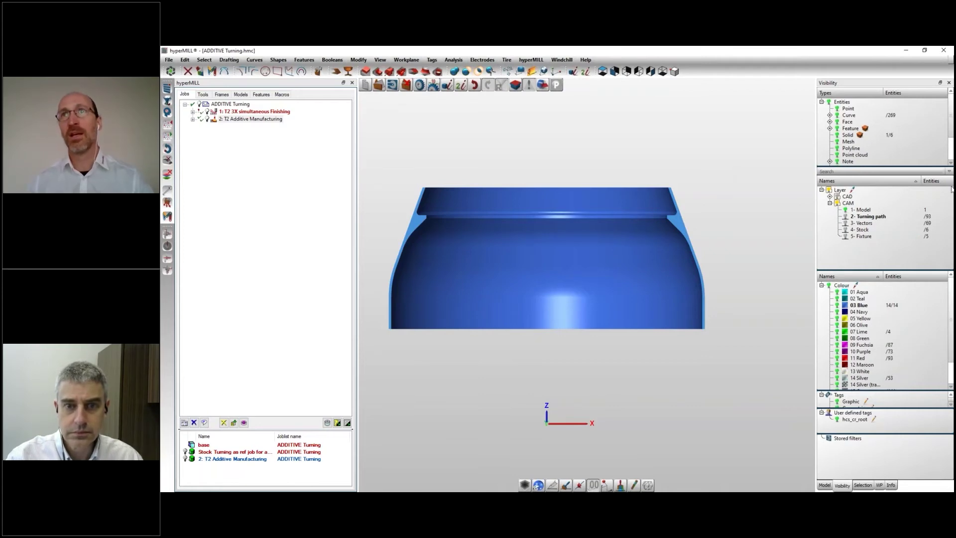
click(845, 216)
scroll(666, 225, up, 8)
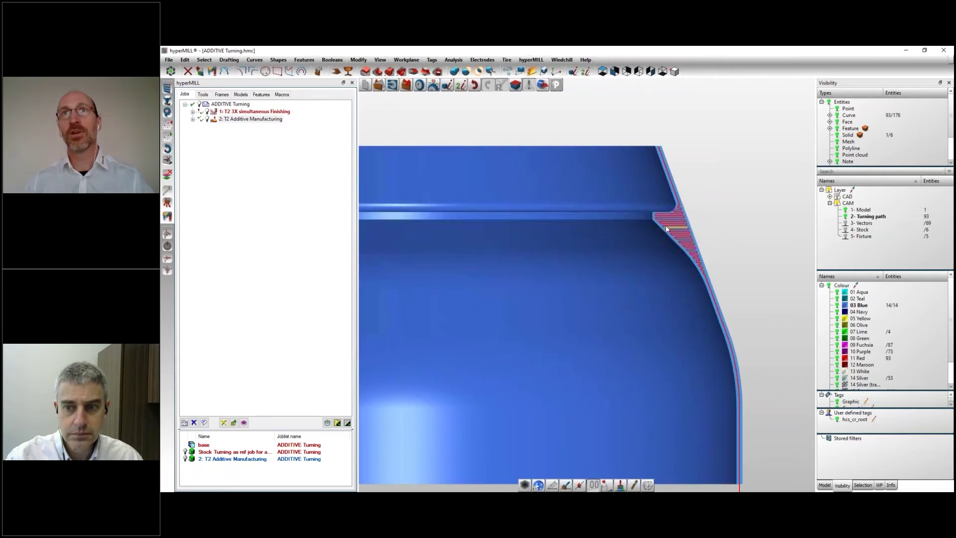
scroll(668, 226, up, 1)
mouse_move(672, 231)
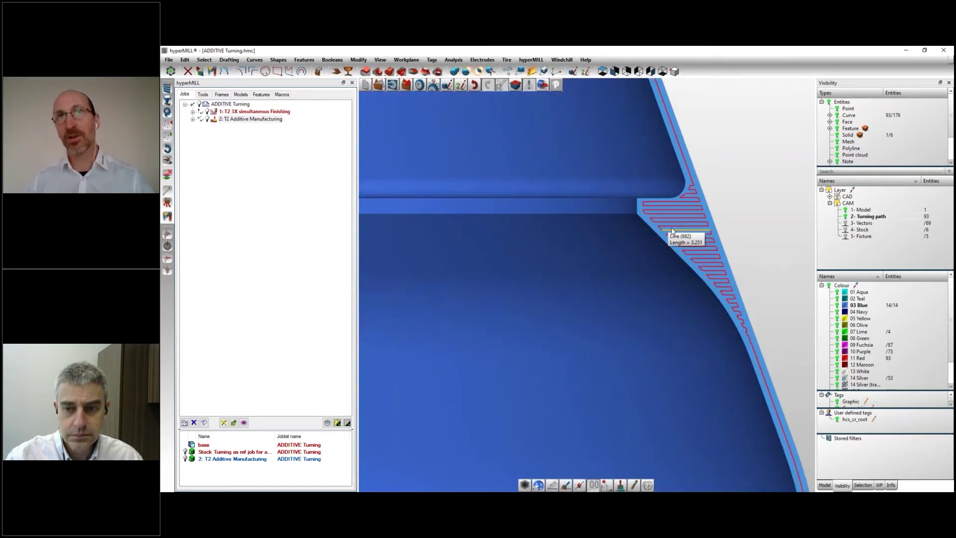
scroll(672, 230, down, 3)
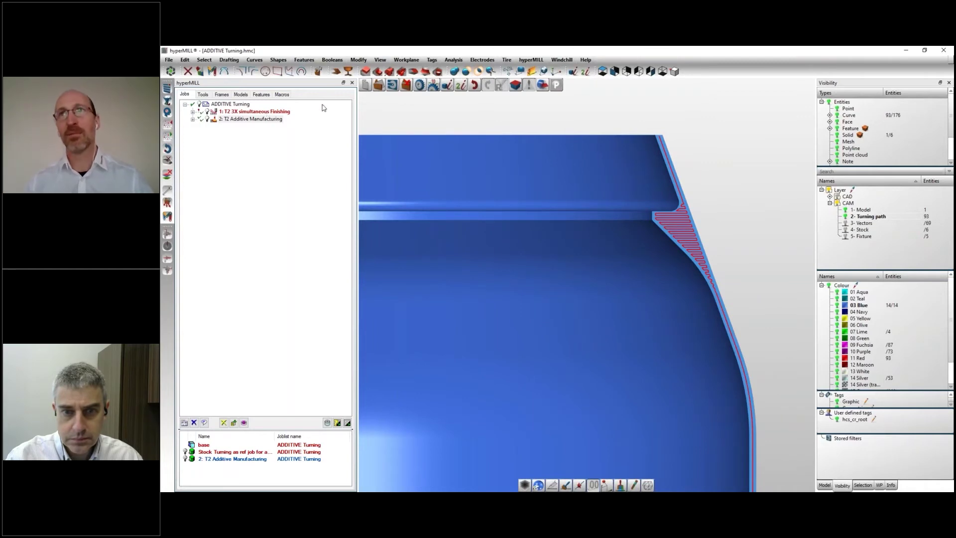
Display the 3- Vectors layer with the turning path to view its lines, and hide it again
click(845, 224)
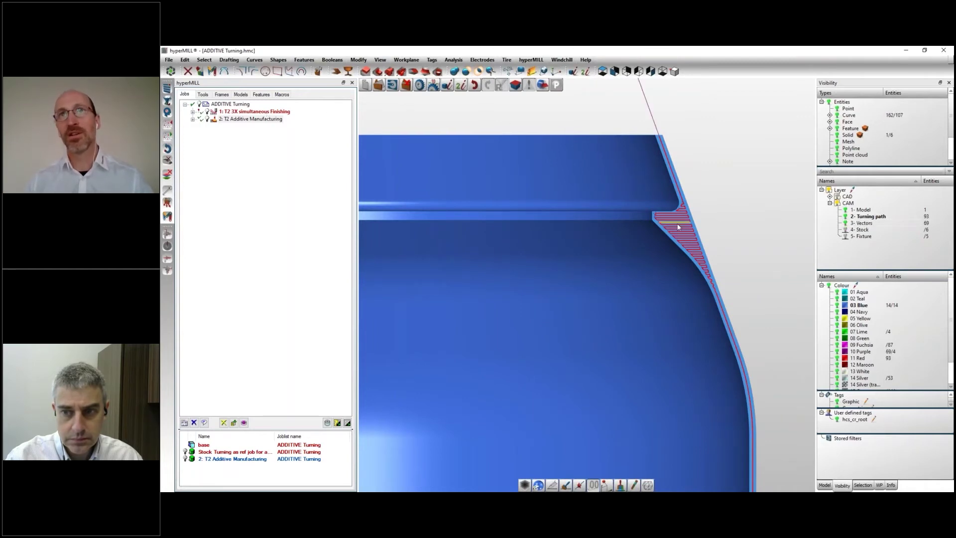
click(847, 225)
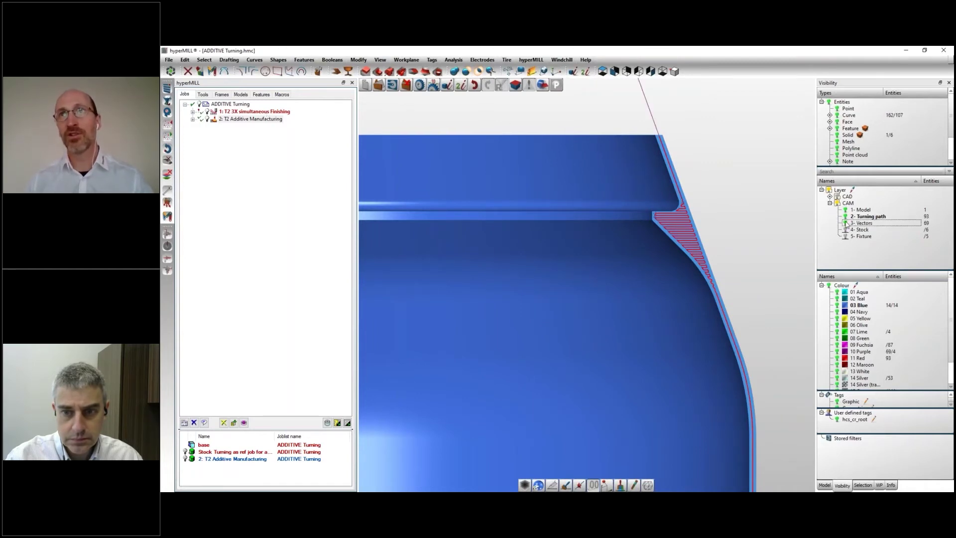
click(846, 224)
Load the toolpath of the ADDITIVE Turning T2 3X simultaneous Finishing job and inspect its tool axes along the cross-section
click(255, 112)
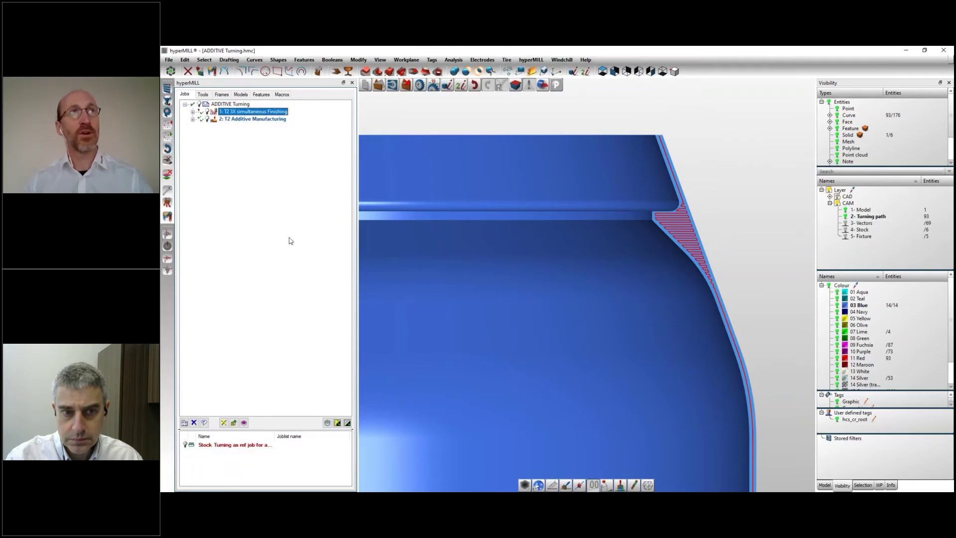
click(345, 258)
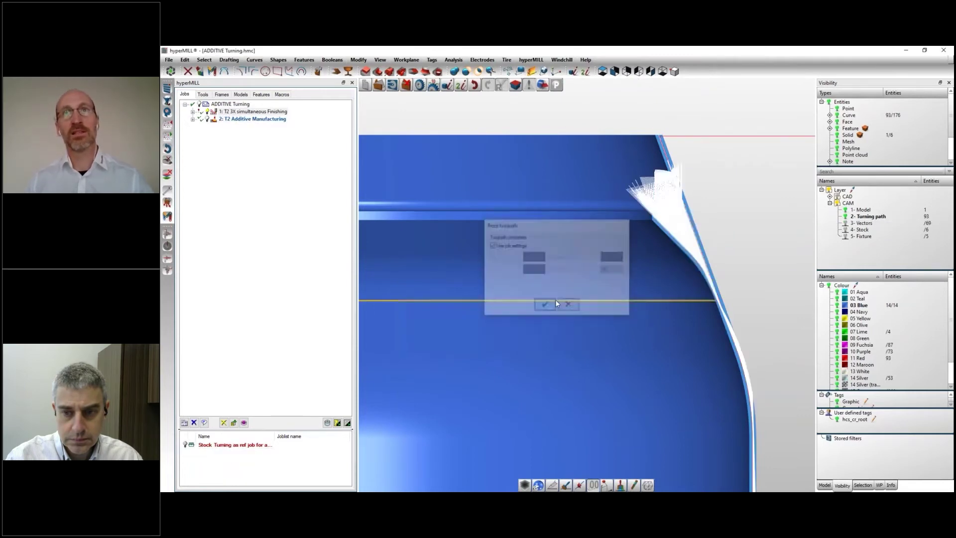
click(555, 300)
scroll(680, 228, up, 3)
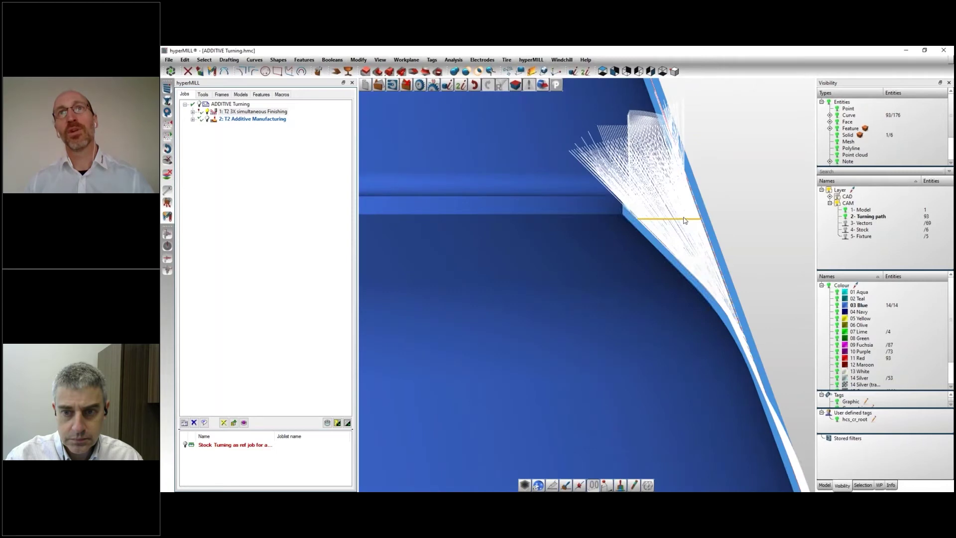
scroll(682, 224, down, 5)
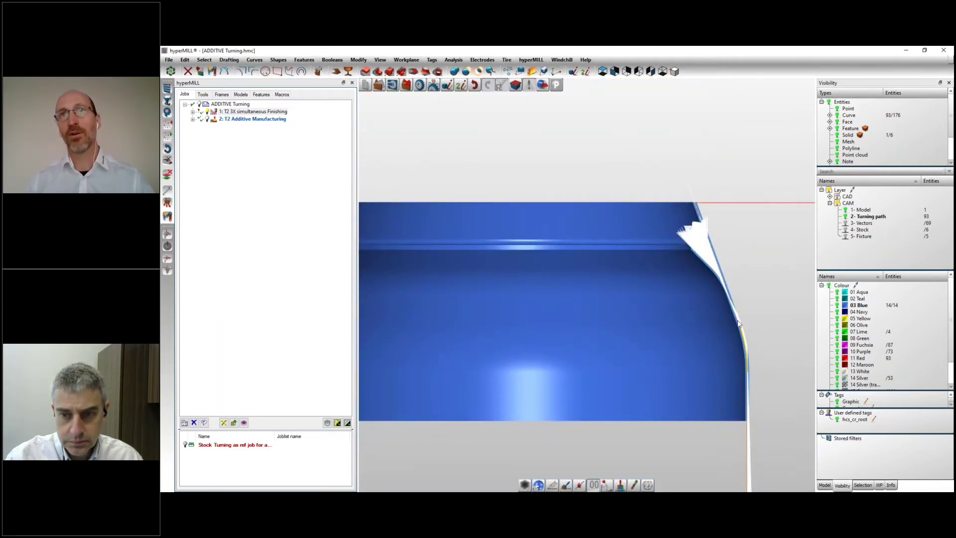
mouse_move(738, 321)
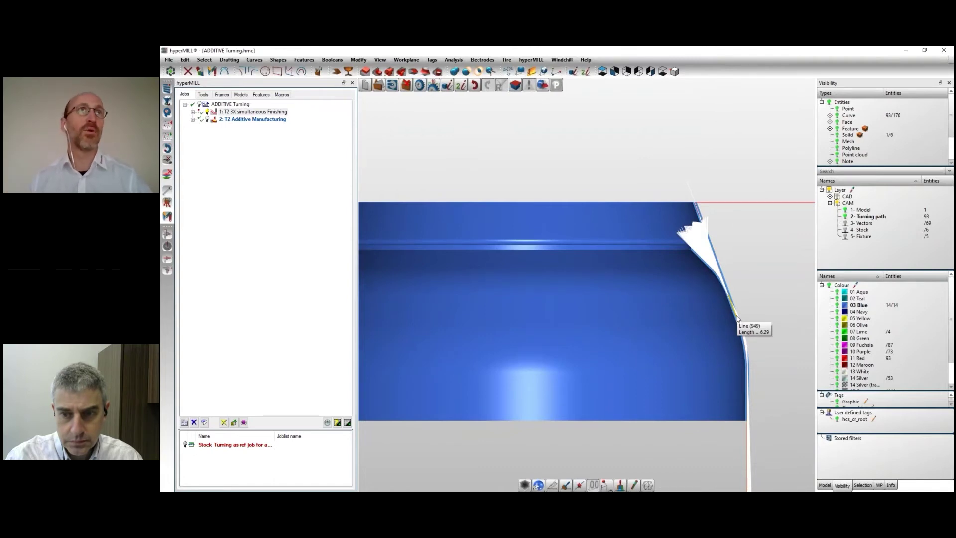
Simulate the ADDITIVE Turning T2 3X simultaneous Finishing job to examine the device's tilt in the thickened rib area
click(257, 171)
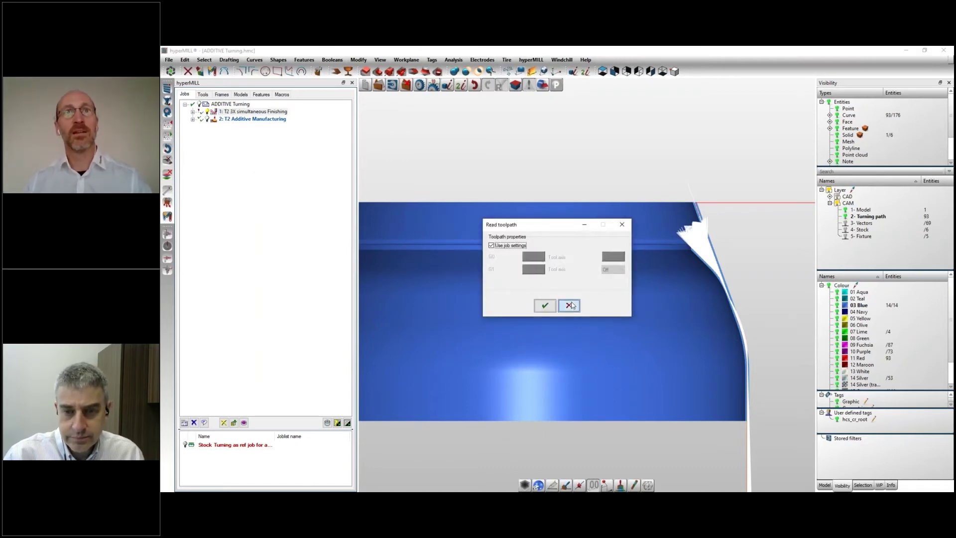
click(568, 306)
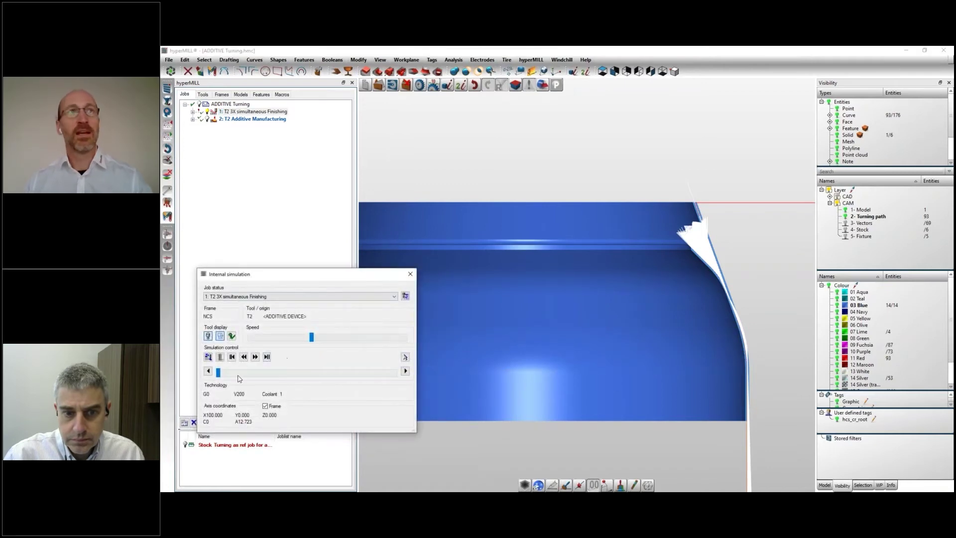
drag(219, 373, 295, 375)
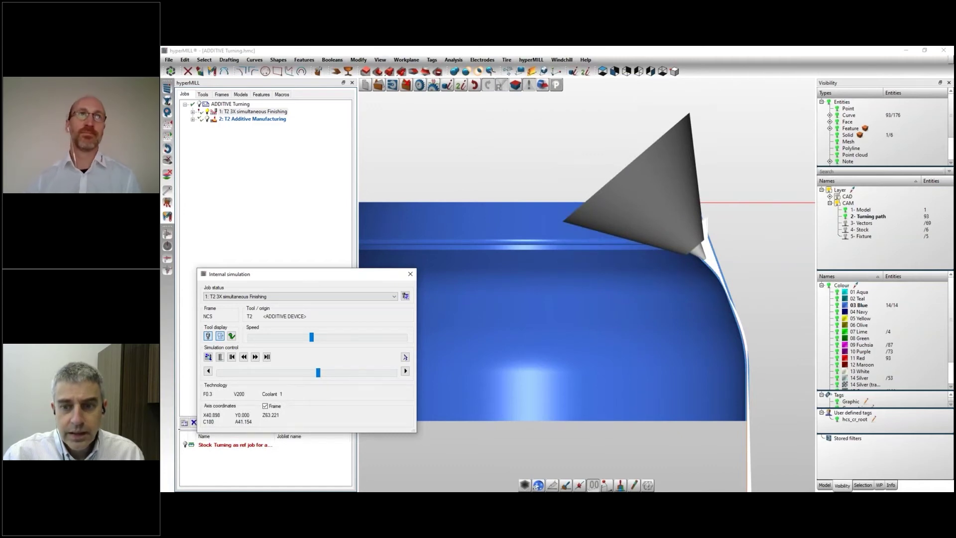
click(411, 274)
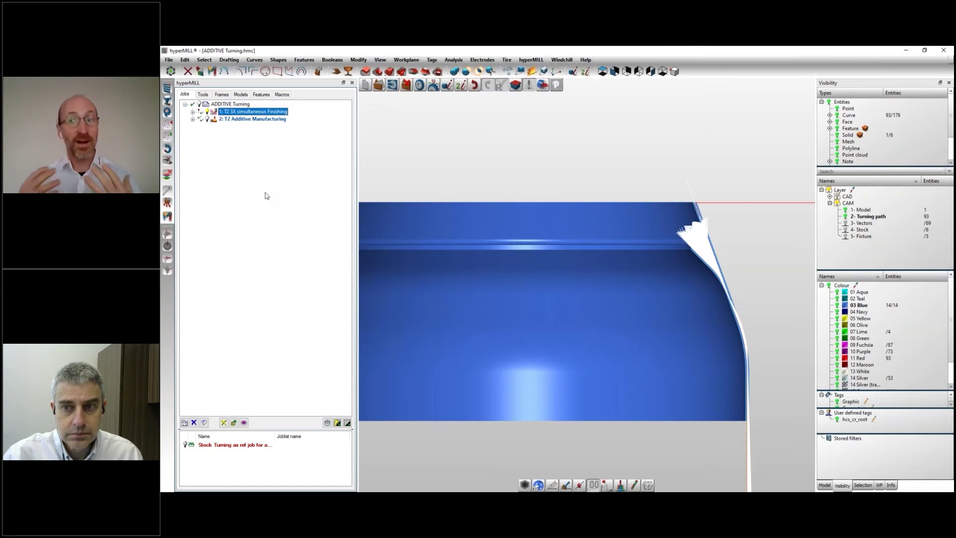
Select the T2 Additive Manufacturing job in the ADDITIVE Turning job list
key(Down)
scroll(575, 232, down, 3)
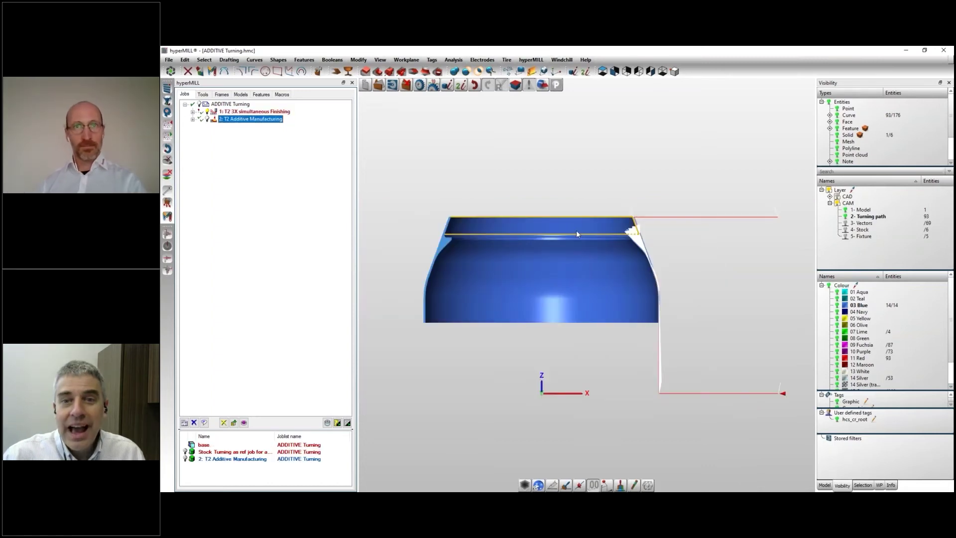